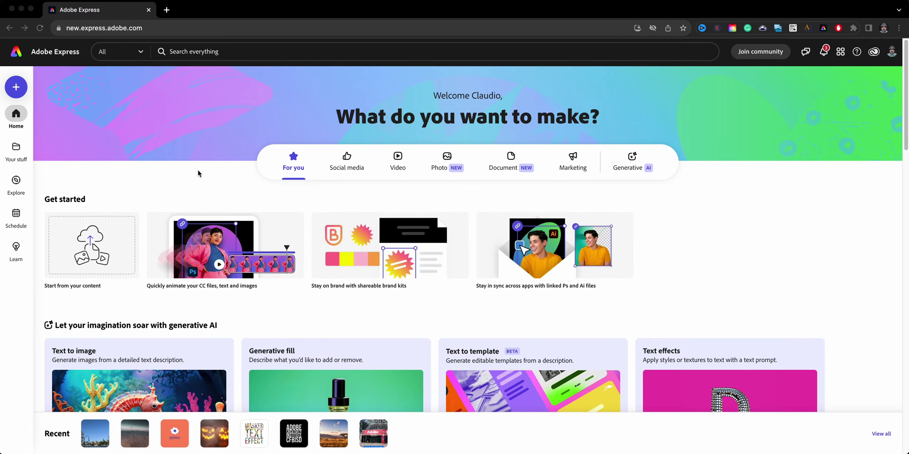
Scroll down to Suggested Quick actions and choose View all
scroll(301, 220, down, 6)
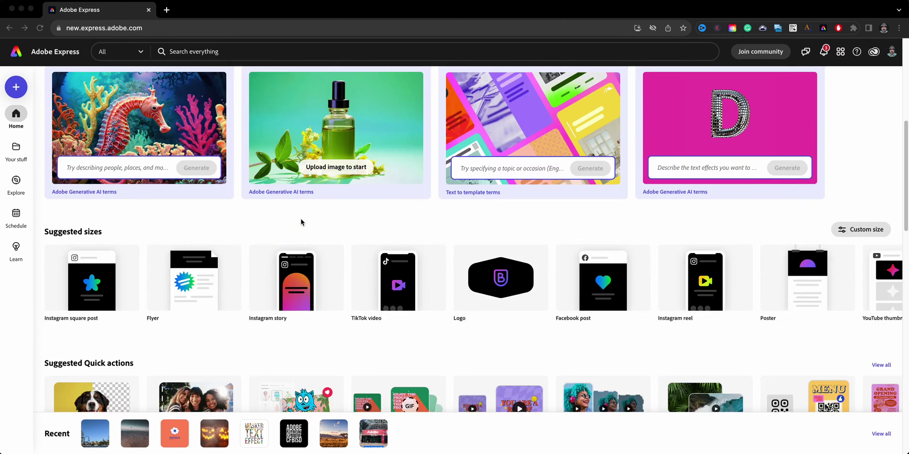
scroll(368, 290, down, 2)
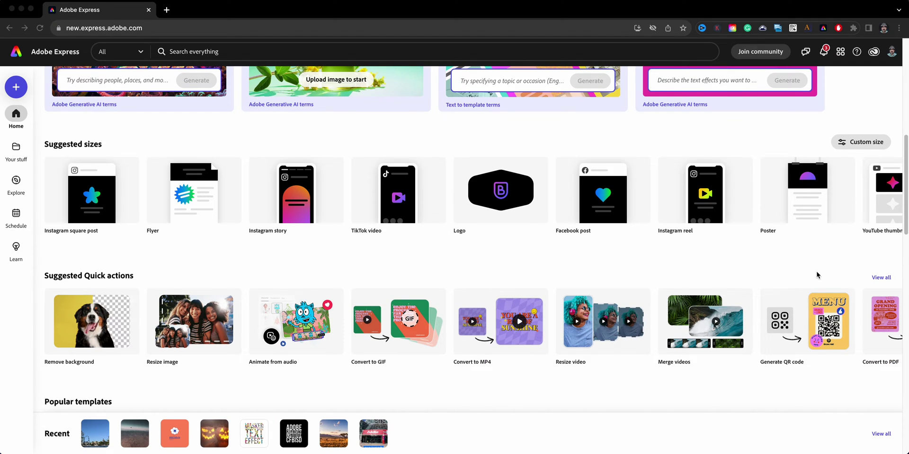
scroll(816, 274, down, 1)
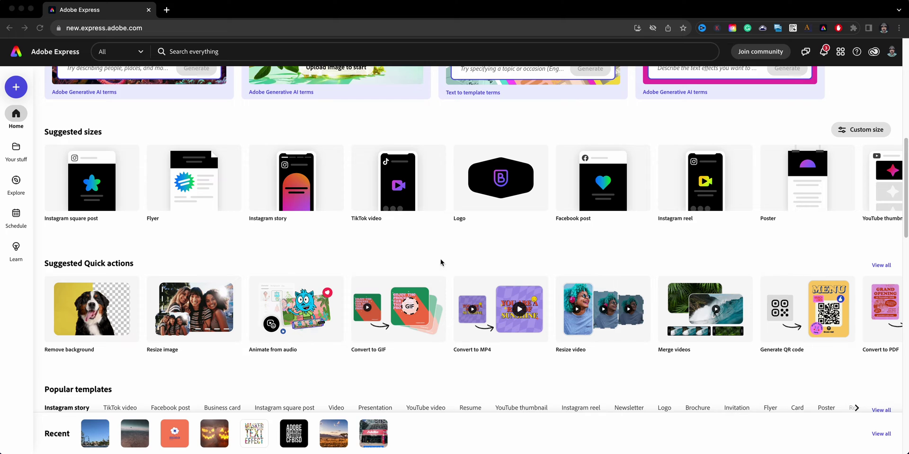
click(876, 266)
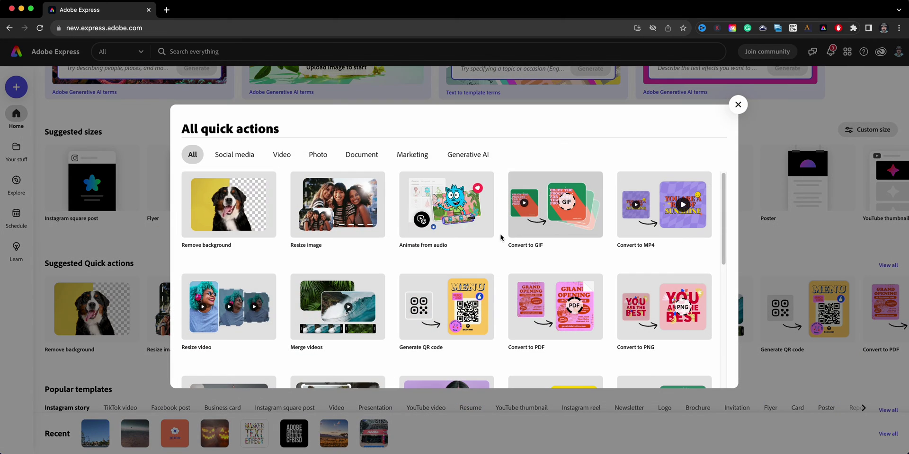
Start Caption video from the Video filter with English (US) speech, and drop in the video file
click(283, 156)
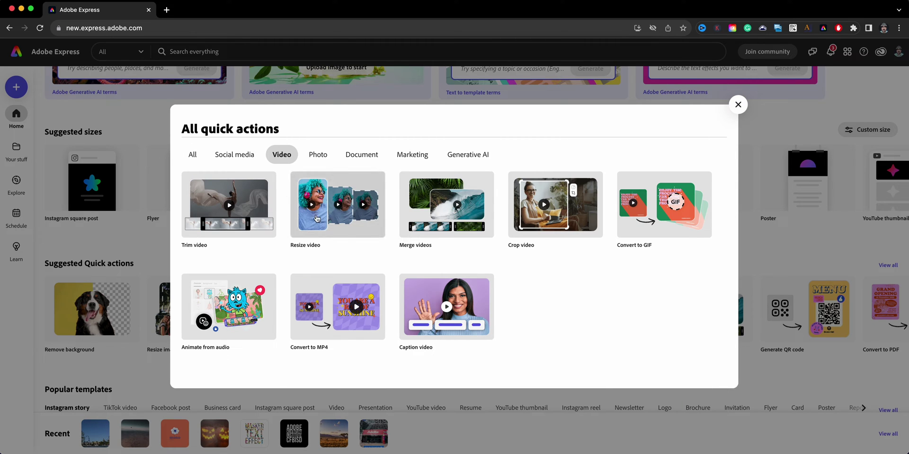
click(438, 325)
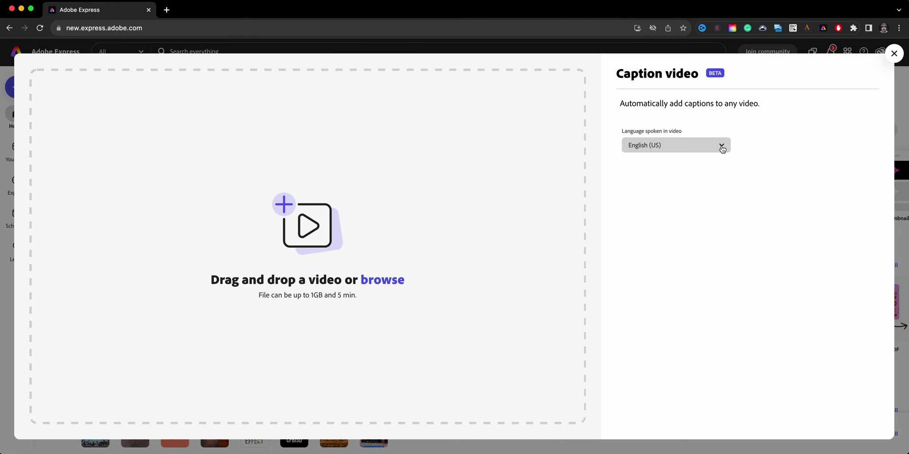
click(722, 149)
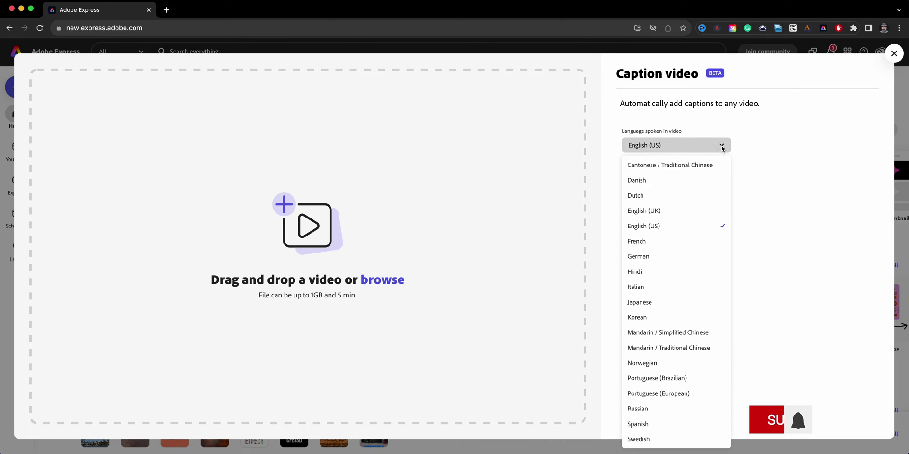
click(789, 217)
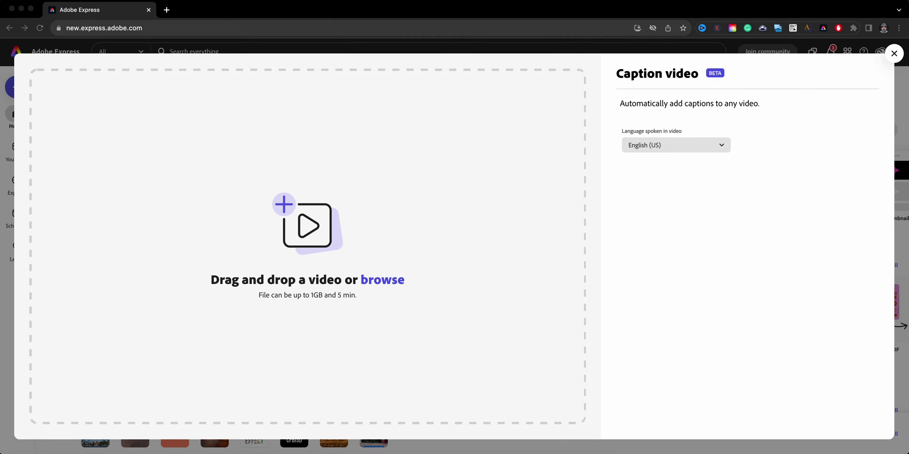
drag(383, 361, 371, 300)
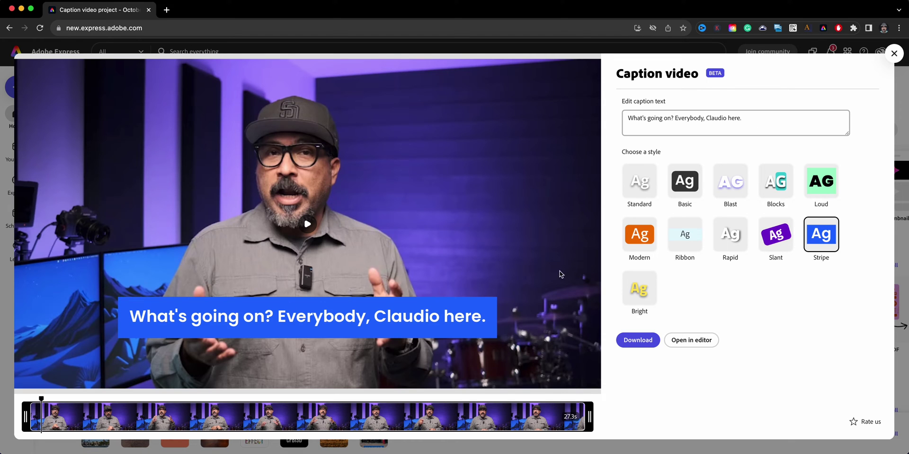
Preview the Rapid, Blocks and Loud caption styles, then settle on Basic
click(732, 254)
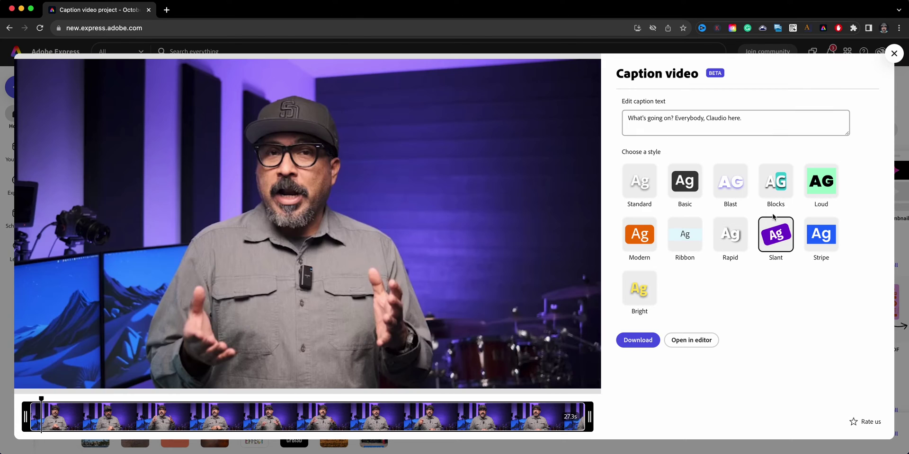
click(775, 185)
click(811, 189)
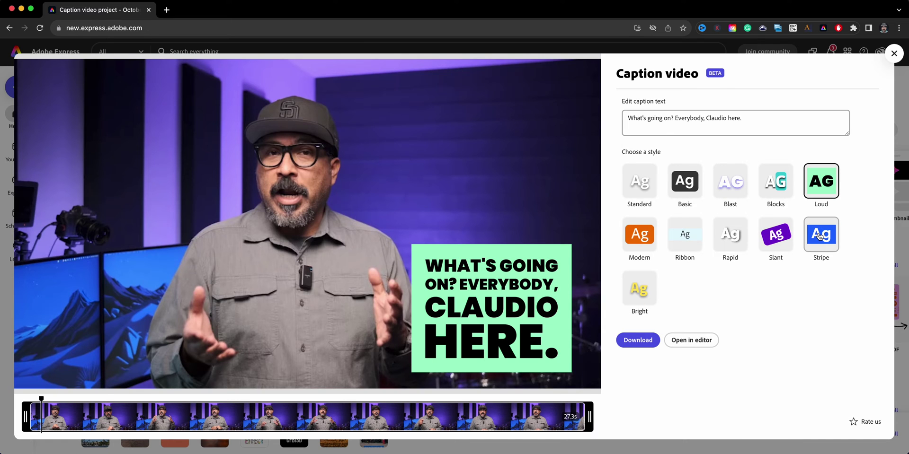
click(686, 183)
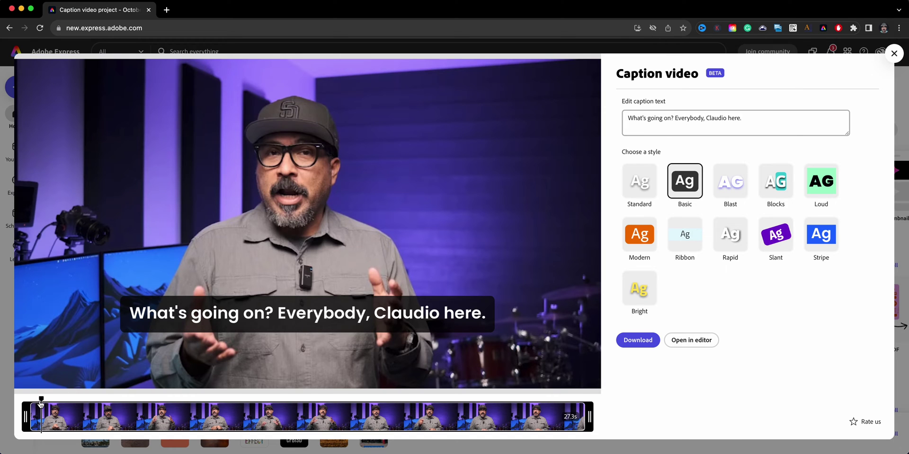
Scrub through the captions, then trim the clip's end from 27.3 to 24.6 seconds
drag(42, 401, 165, 414)
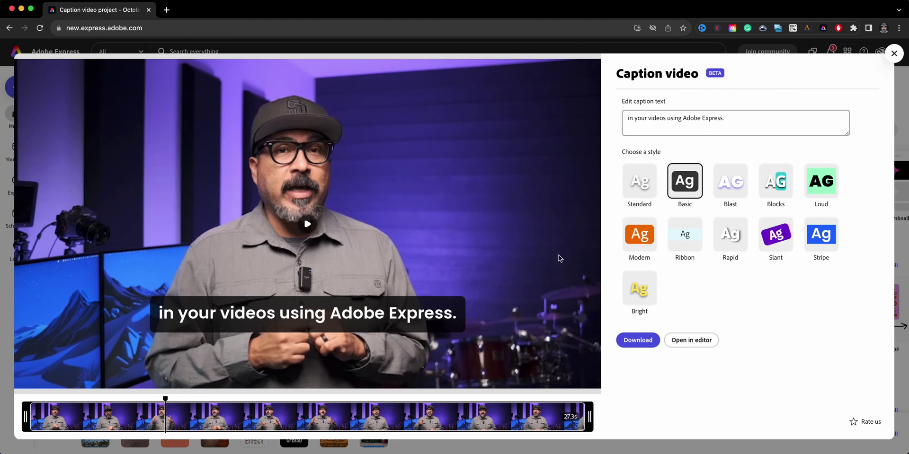
click(745, 122)
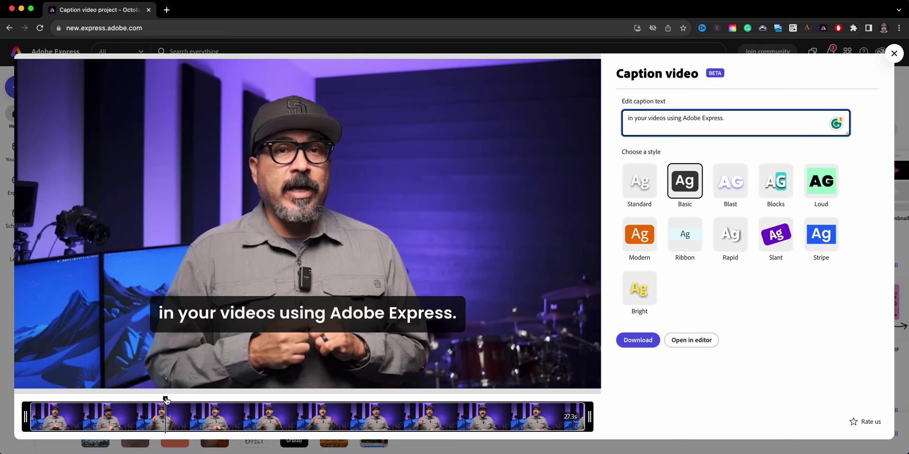
drag(166, 399, 246, 398)
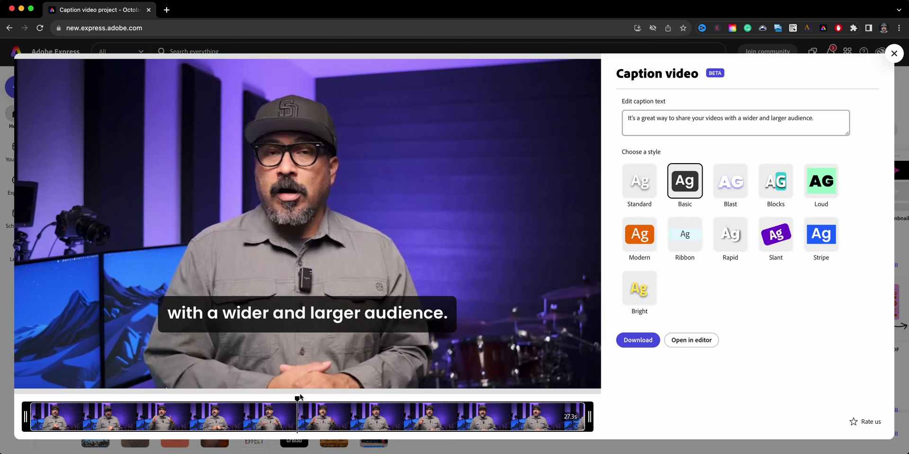
mouse_move(246, 399)
mouse_down()
mouse_move(555, 403)
mouse_move(520, 398)
mouse_up()
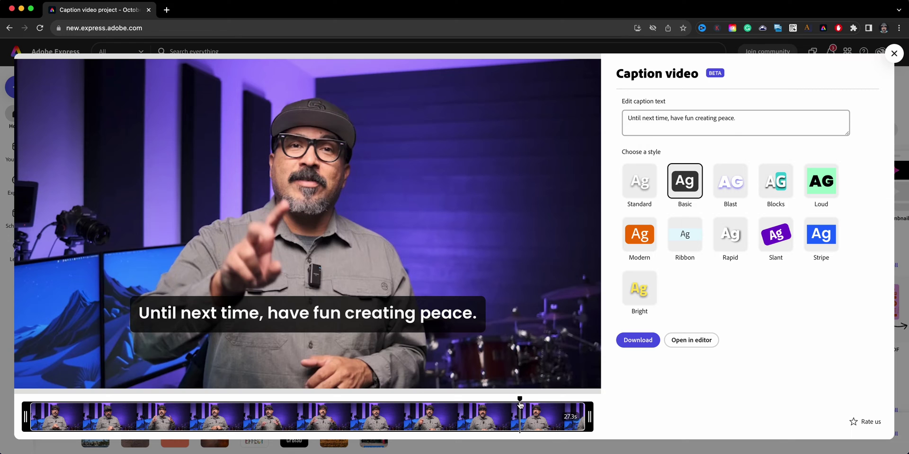
drag(522, 398, 536, 400)
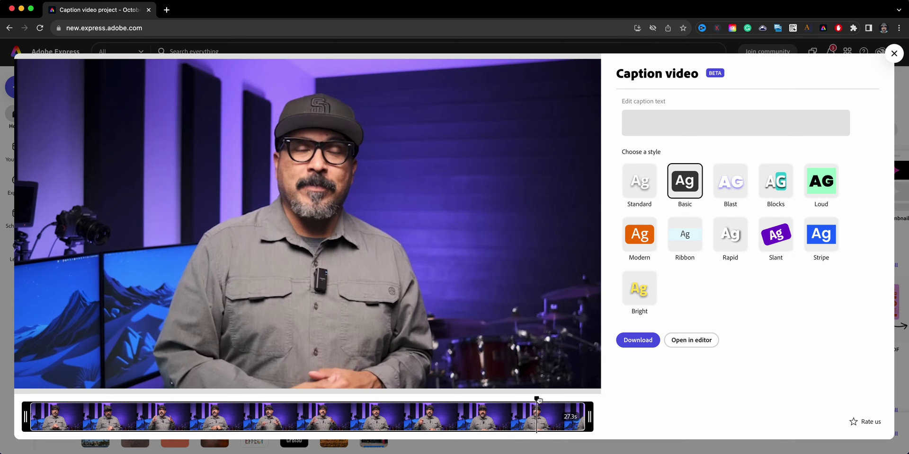
drag(590, 416, 536, 410)
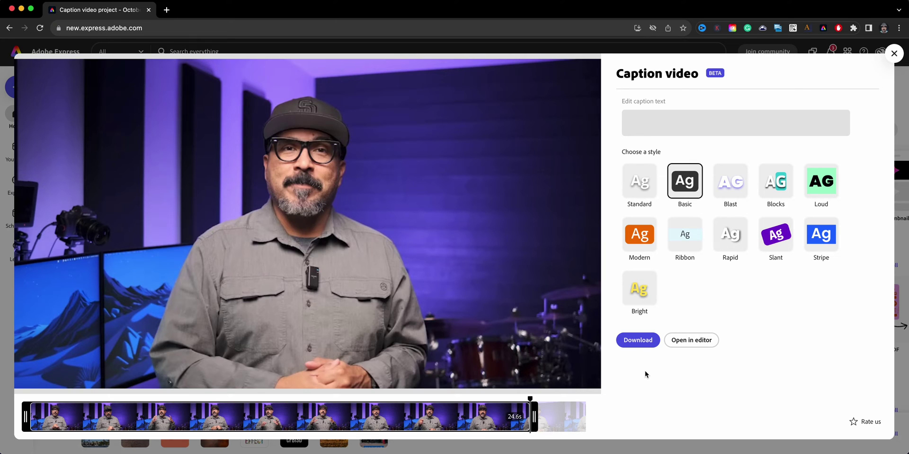
Open the captioned video in the full editor with playback at about one second
click(692, 346)
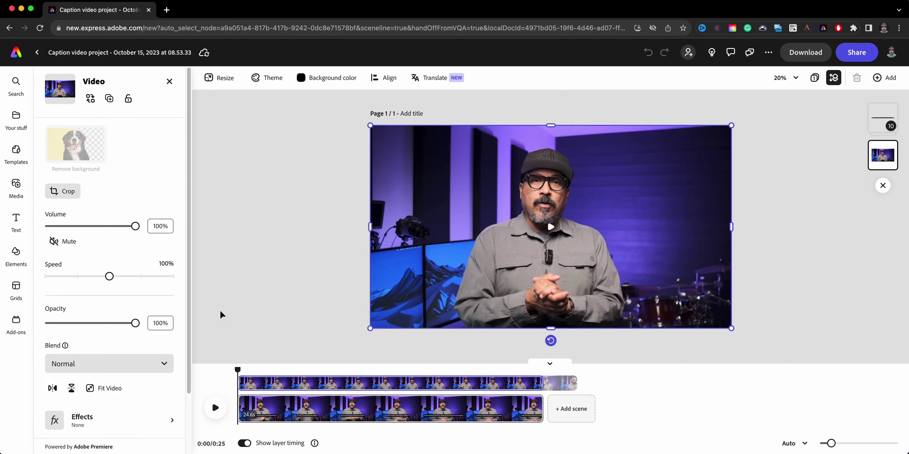
click(245, 370)
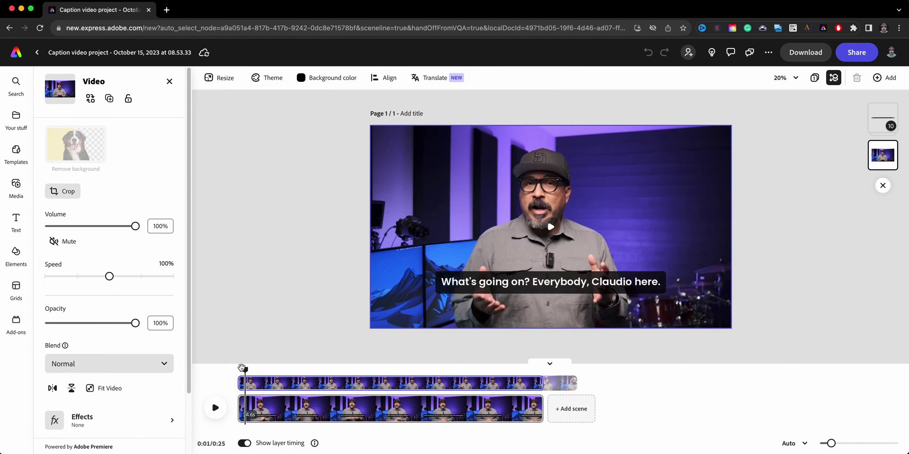
drag(244, 368, 256, 372)
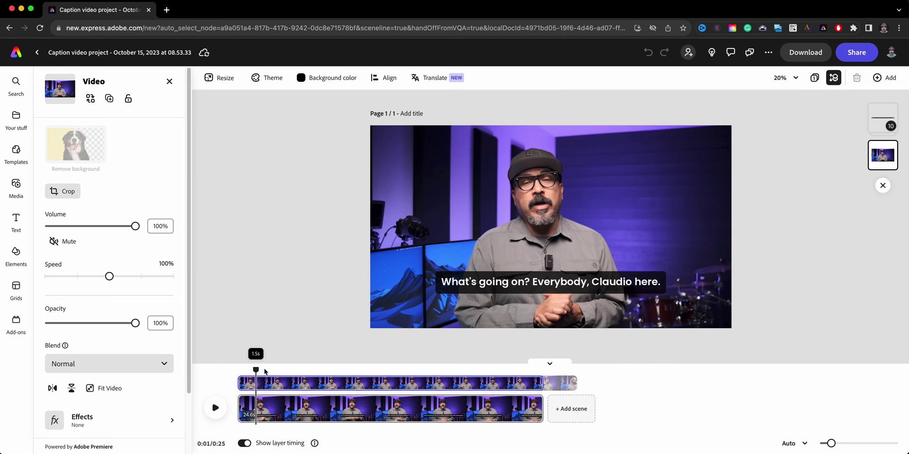
mouse_move(550, 282)
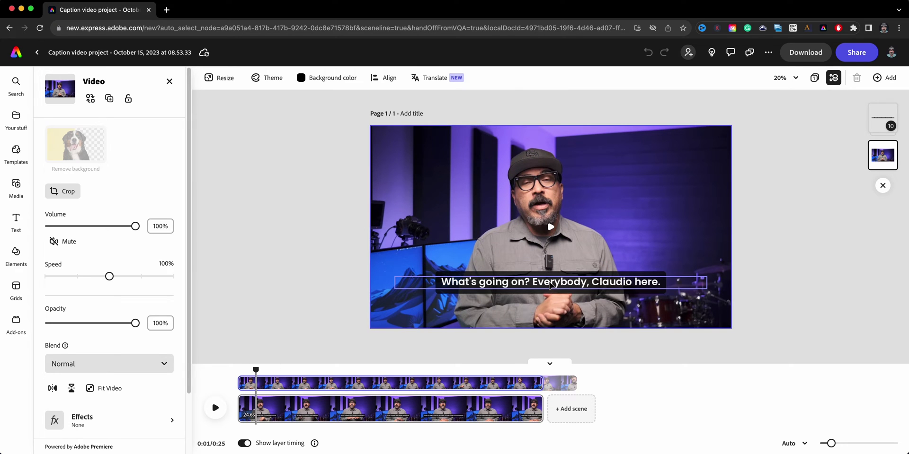
Select the caption group, expand and collapse its text layers, and rewind to the first caption
click(550, 283)
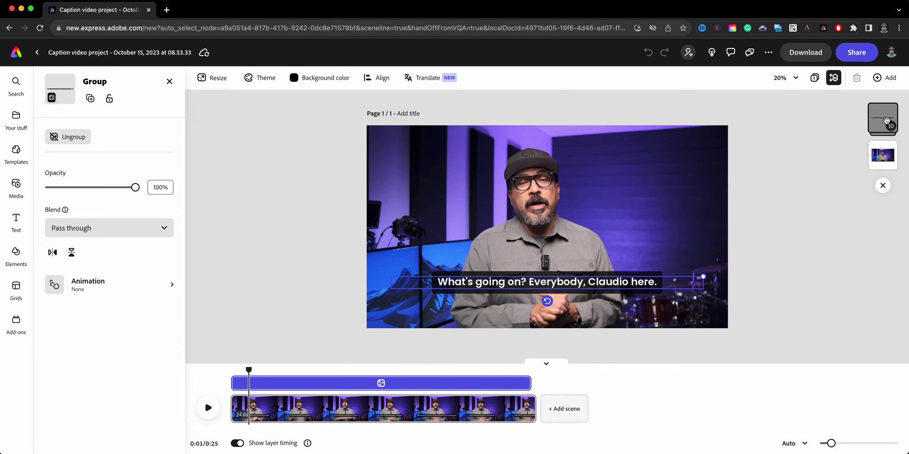
click(887, 120)
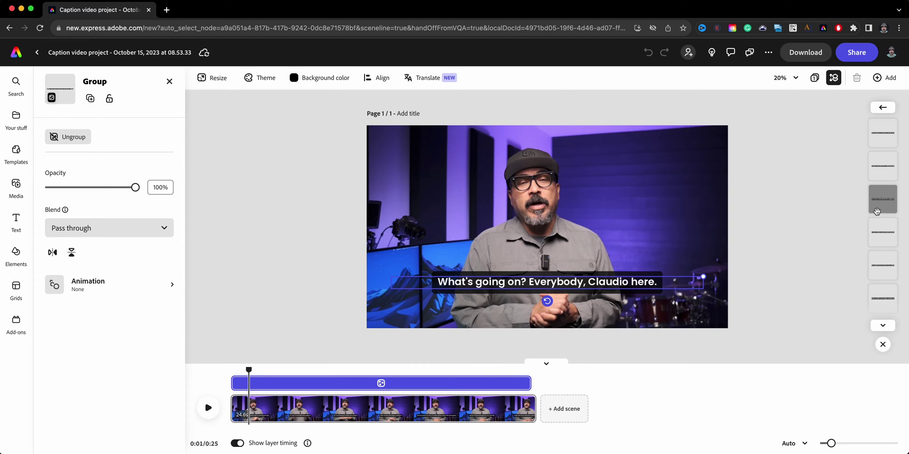
click(882, 262)
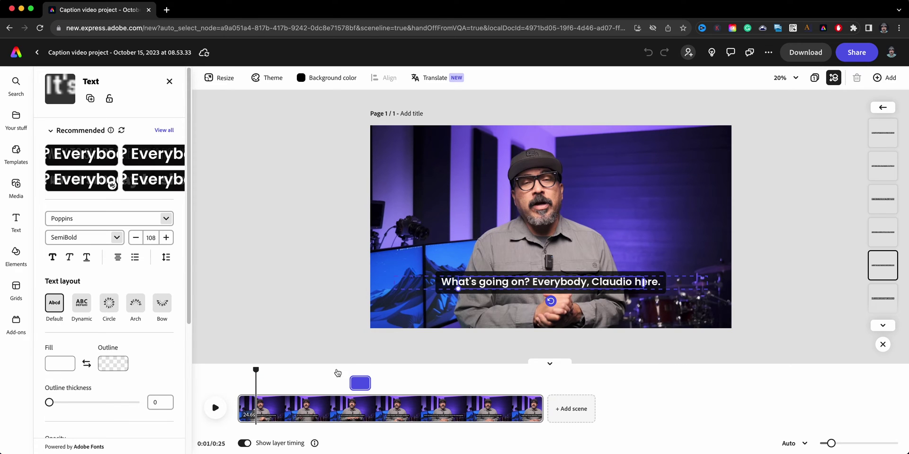
click(360, 371)
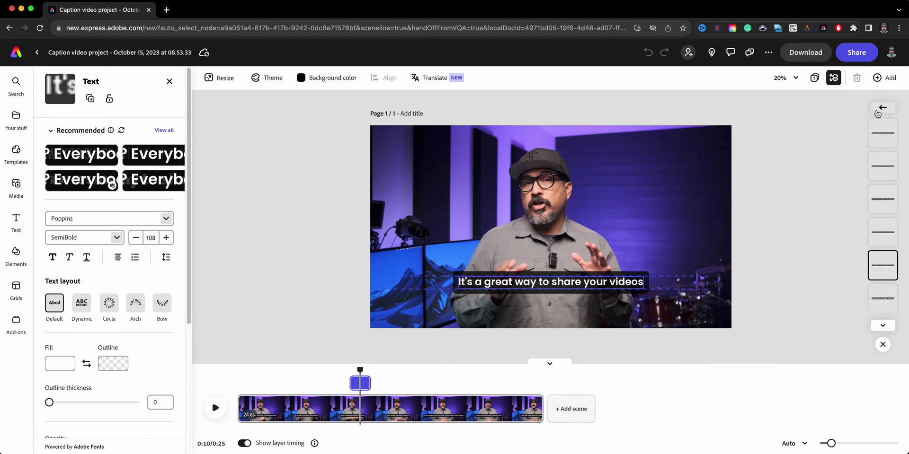
drag(880, 127, 876, 114)
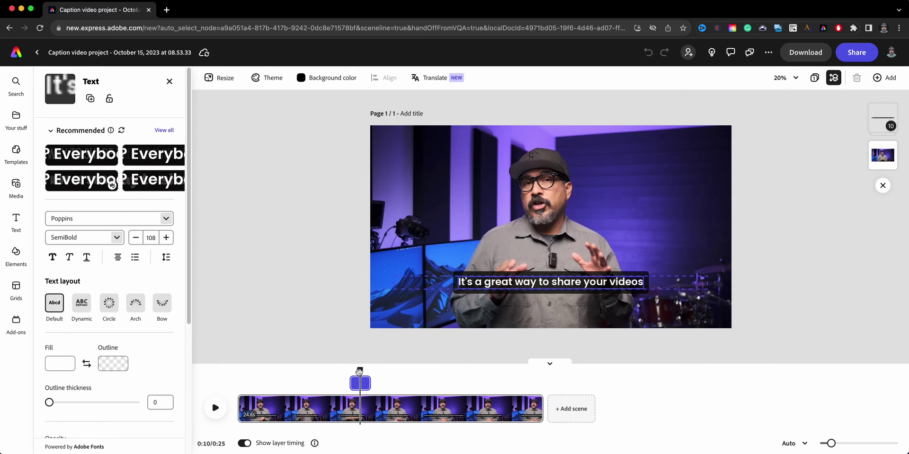
drag(360, 370, 244, 371)
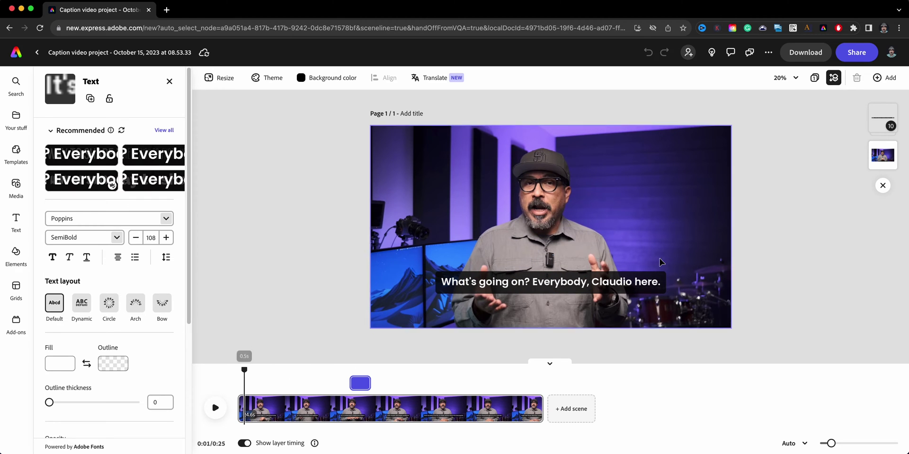
Drag the whole caption group lower on the video, keeping it horizontally centred
click(882, 118)
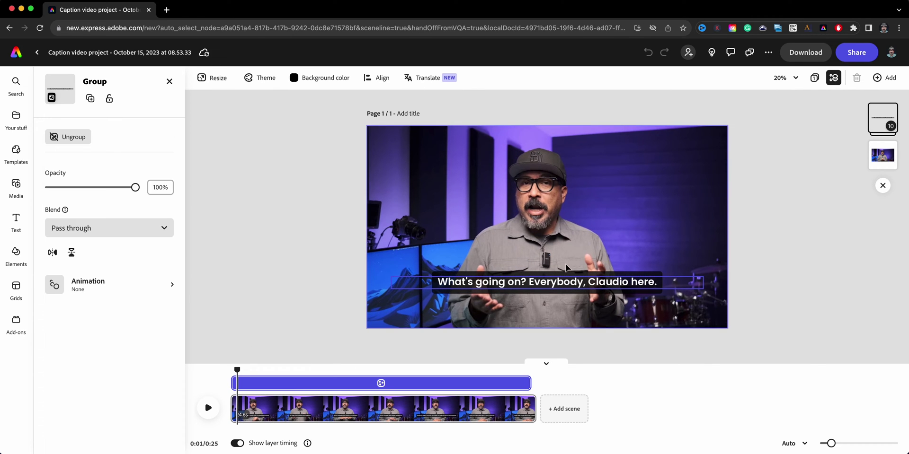
drag(551, 280, 549, 300)
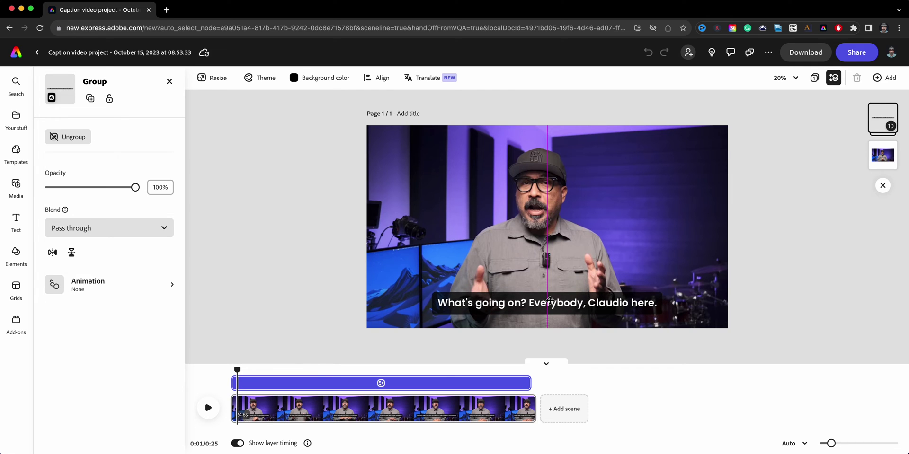
drag(549, 299, 547, 302)
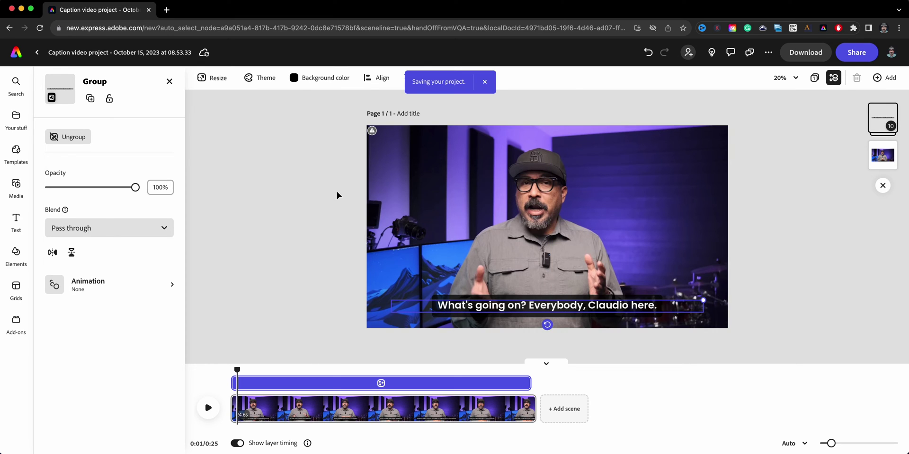
click(324, 182)
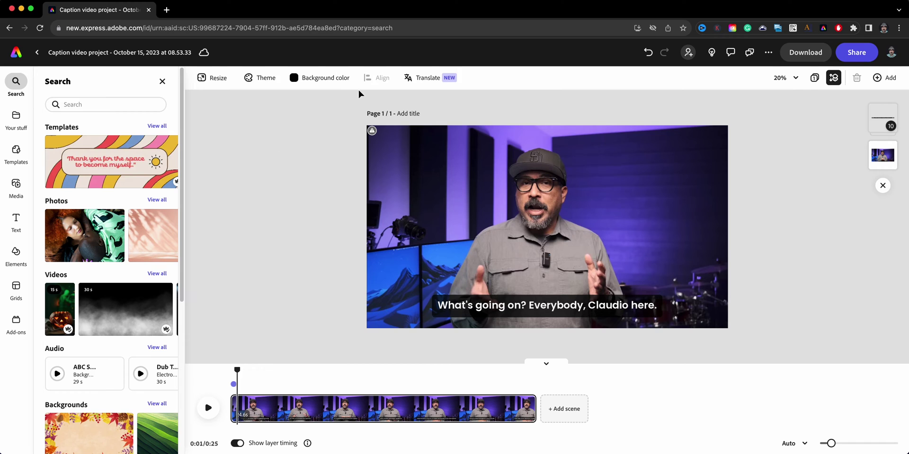
In Translate's target-language list, tick Spanish
click(425, 78)
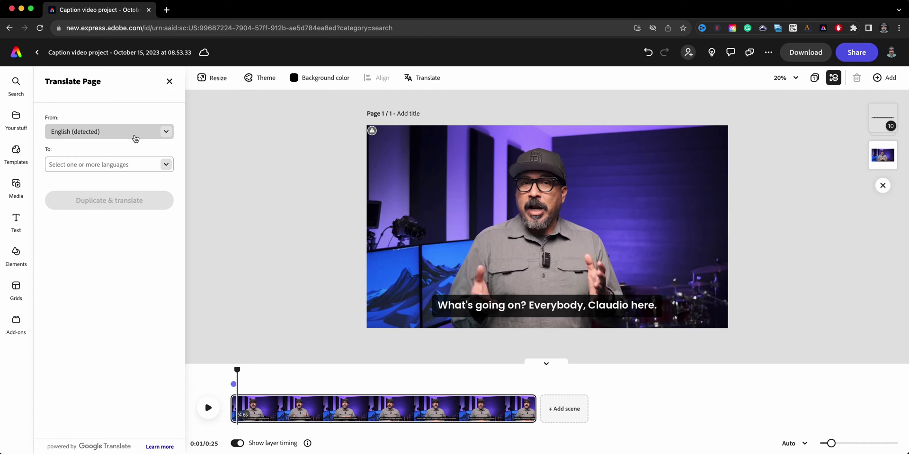
click(162, 166)
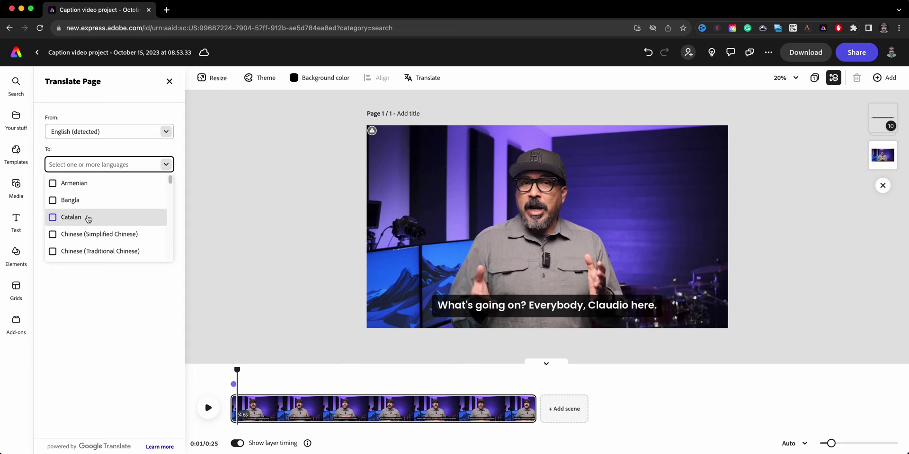
scroll(87, 217, down, 1)
scroll(88, 219, down, 1)
text(s)
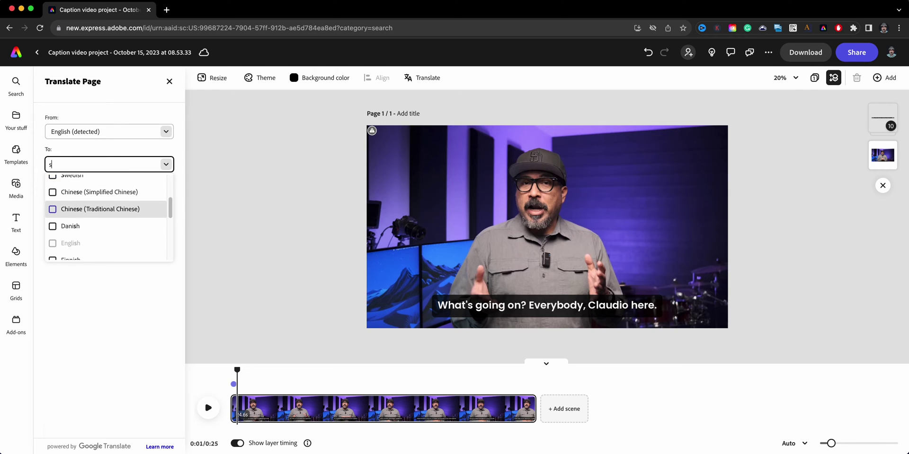
text(p)
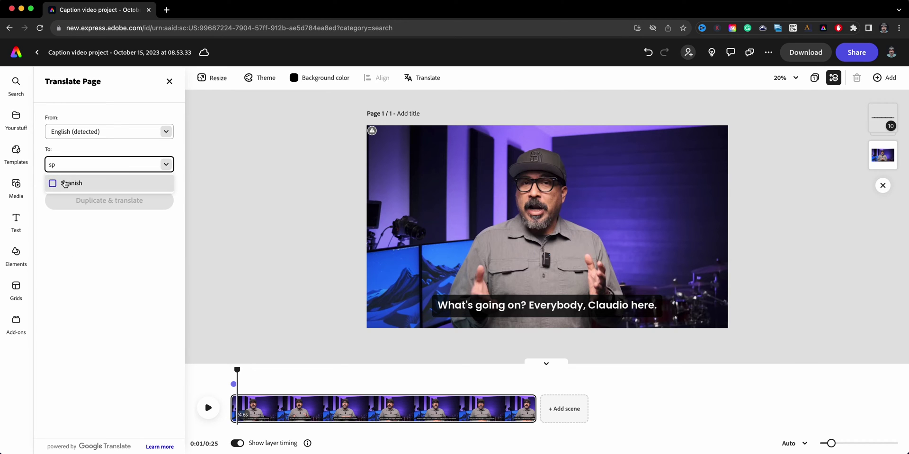
click(64, 184)
Scroll down the language list and tick Croatian and Portuguese
scroll(118, 223, down, 1)
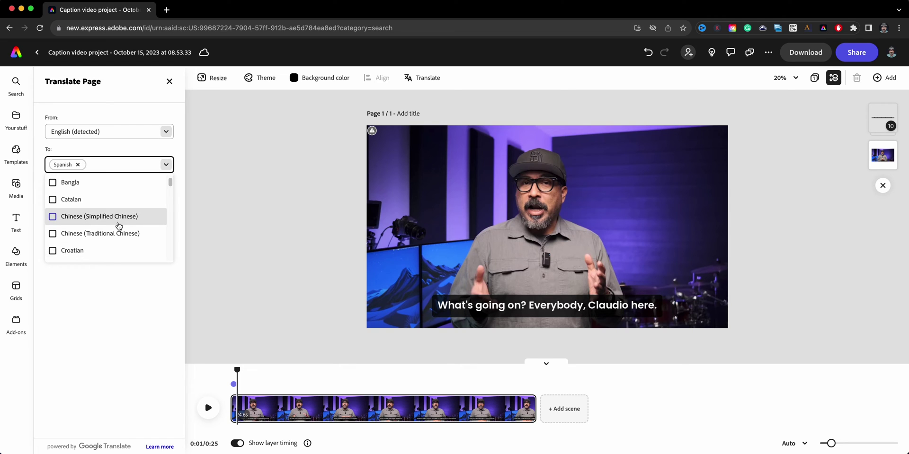
scroll(119, 226, down, 2)
scroll(119, 230, down, 1)
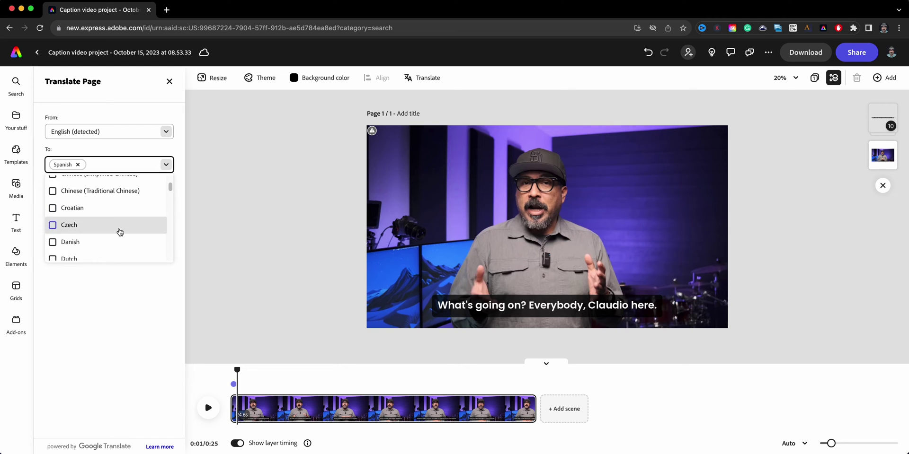
scroll(120, 232, down, 1)
click(64, 196)
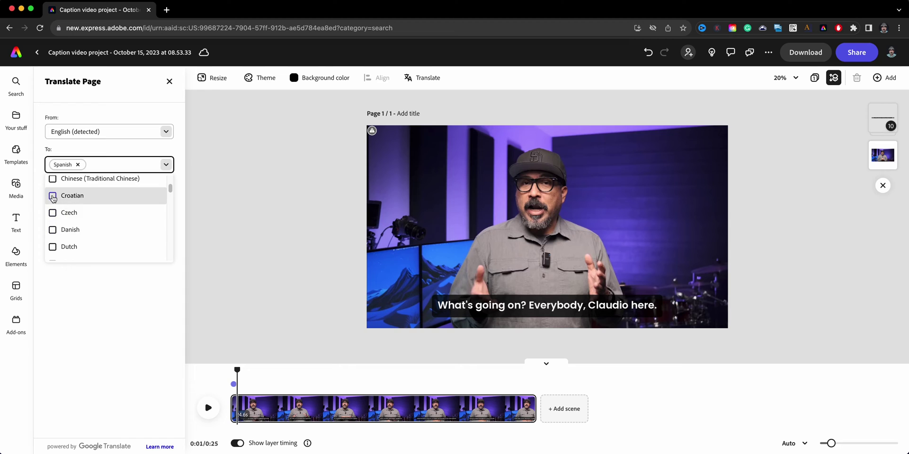
scroll(118, 232, down, 2)
scroll(121, 236, down, 1)
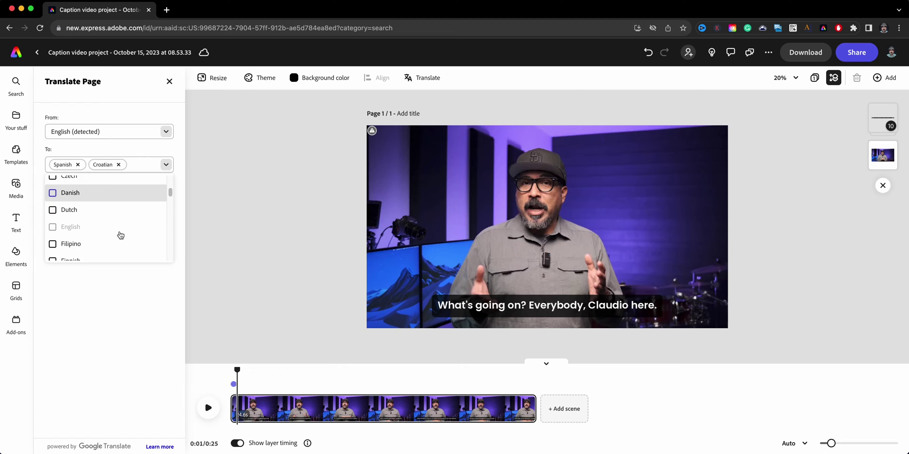
scroll(120, 236, down, 1)
scroll(120, 235, down, 1)
scroll(120, 235, down, 1)
scroll(118, 237, down, 1)
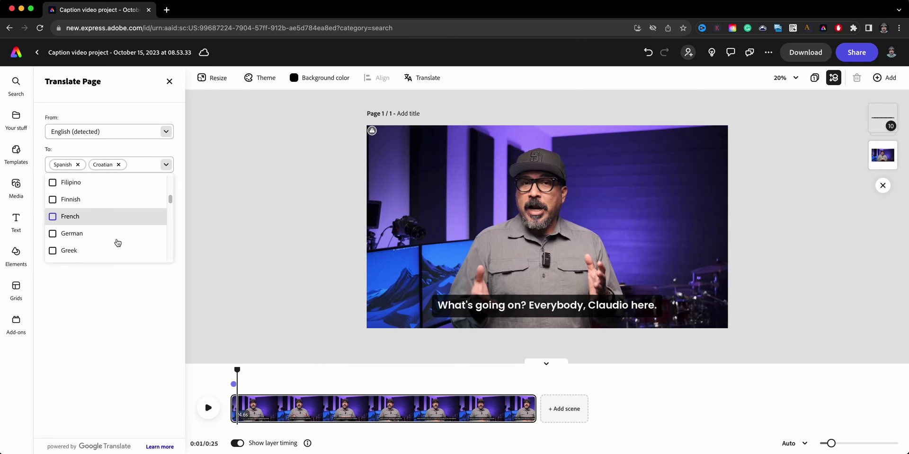
scroll(96, 235, down, 2)
scroll(96, 235, down, 10)
scroll(97, 235, down, 1)
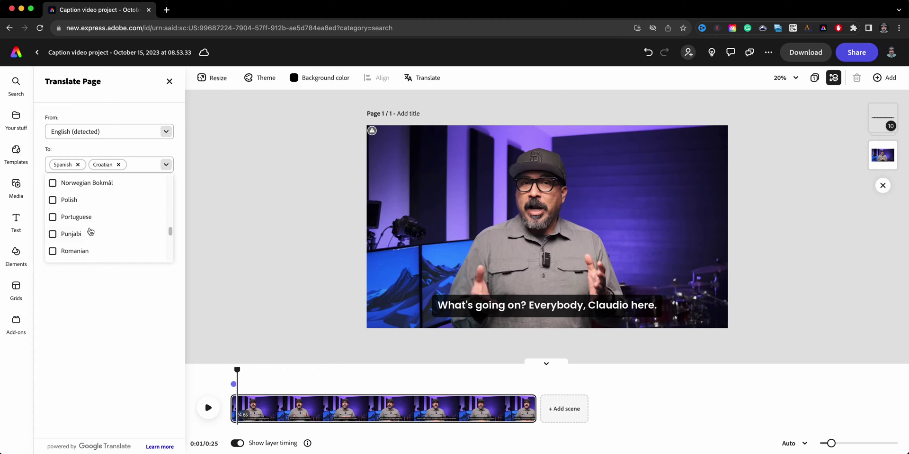
click(94, 218)
Scroll back up, tick Italian, and close the language list
scroll(94, 245, up, 1)
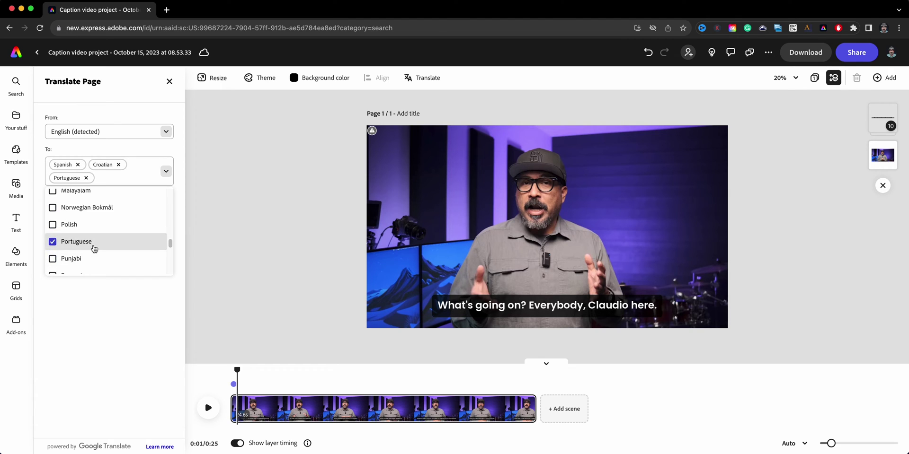
scroll(94, 246, up, 2)
scroll(94, 247, up, 1)
scroll(94, 249, up, 1)
scroll(93, 248, up, 1)
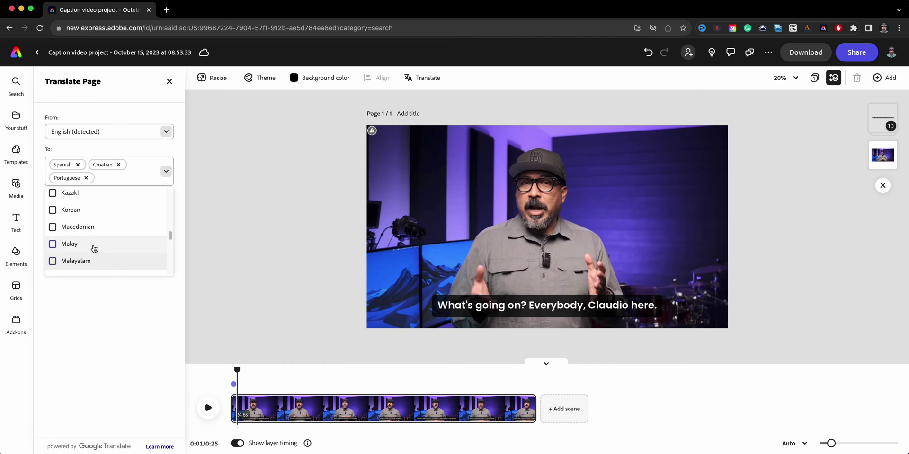
scroll(92, 248, up, 1)
scroll(76, 230, up, 1)
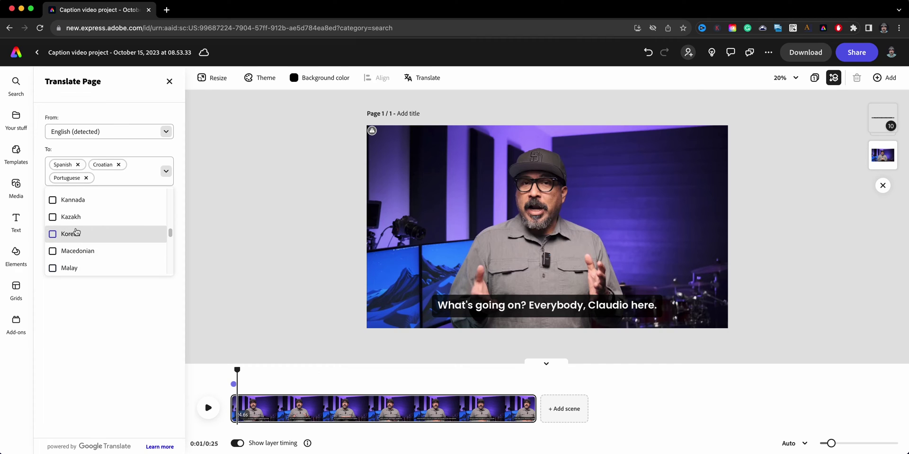
scroll(77, 231, up, 1)
scroll(78, 232, up, 1)
scroll(77, 232, up, 1)
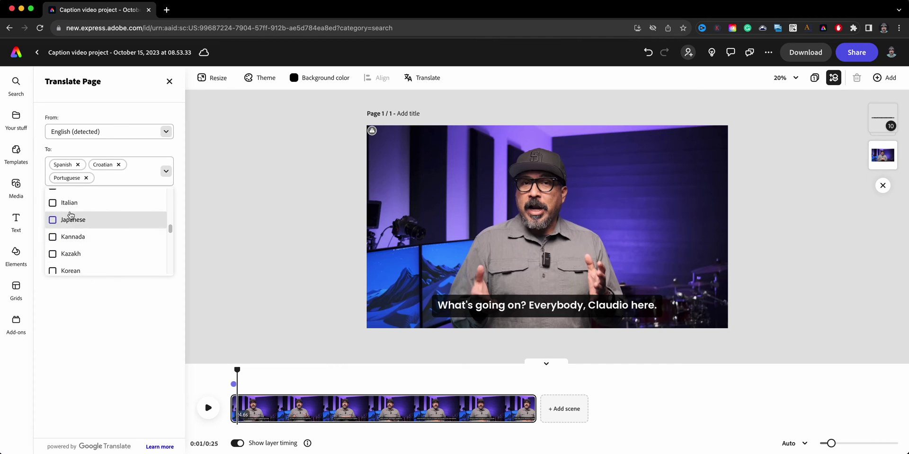
click(69, 204)
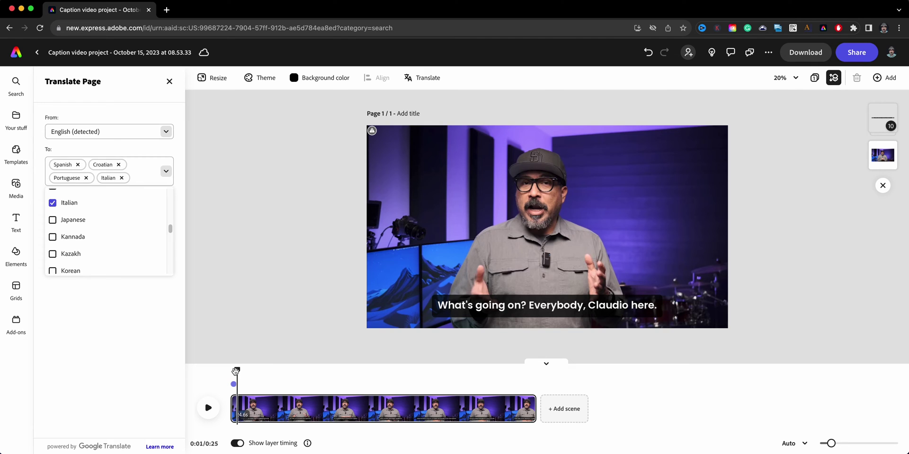
click(150, 328)
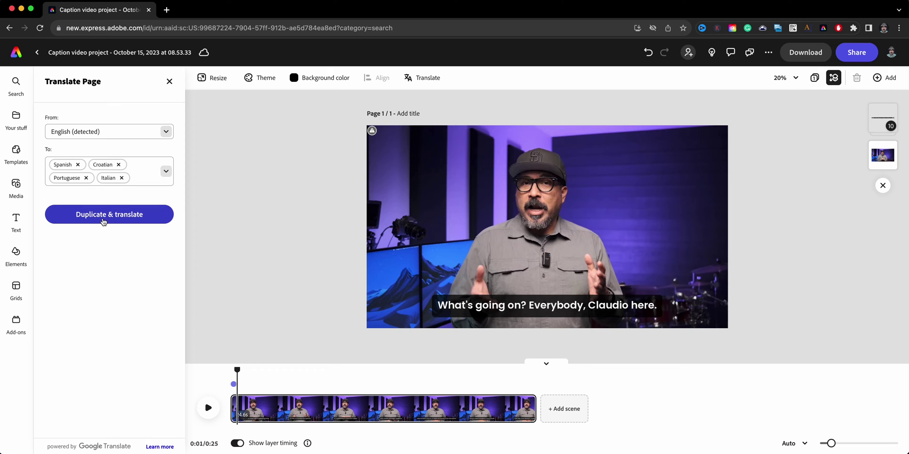
Create the translated page duplicates and reopen page 1 with the side panel closed
click(103, 219)
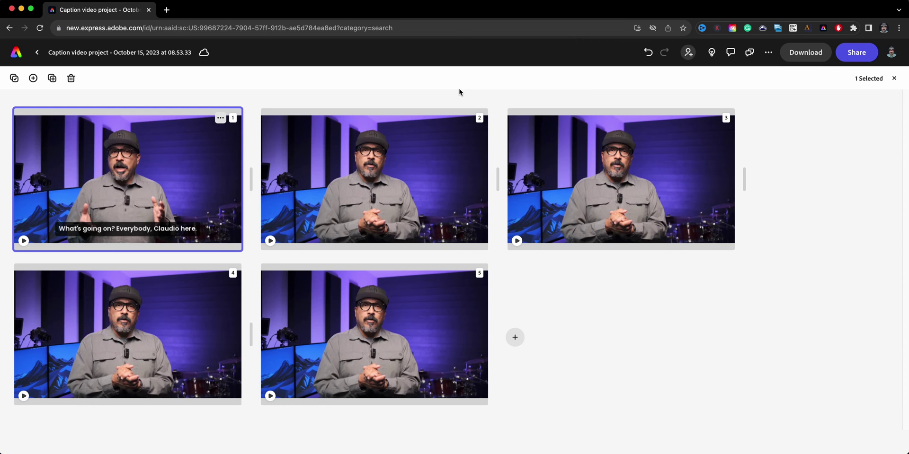
mouse_move(374, 179)
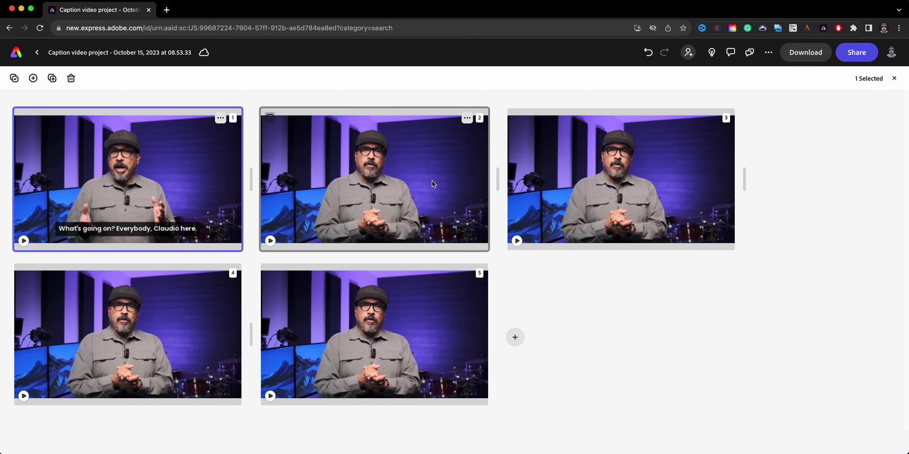
double_click(185, 202)
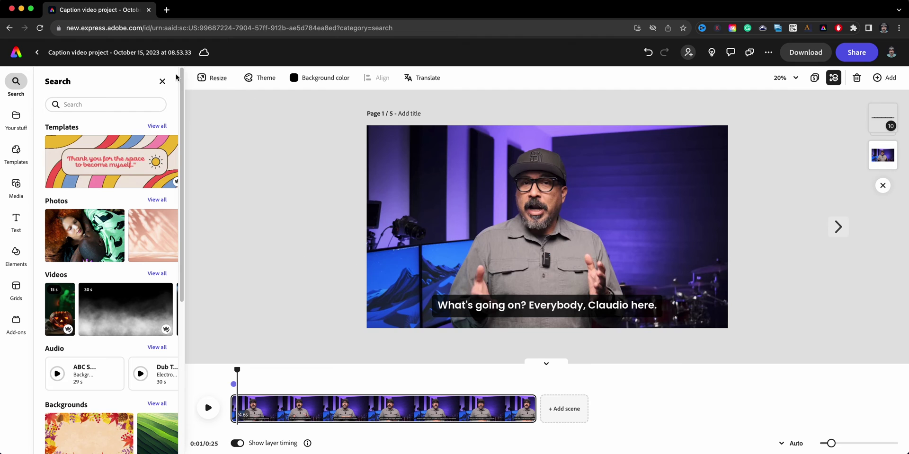
click(161, 81)
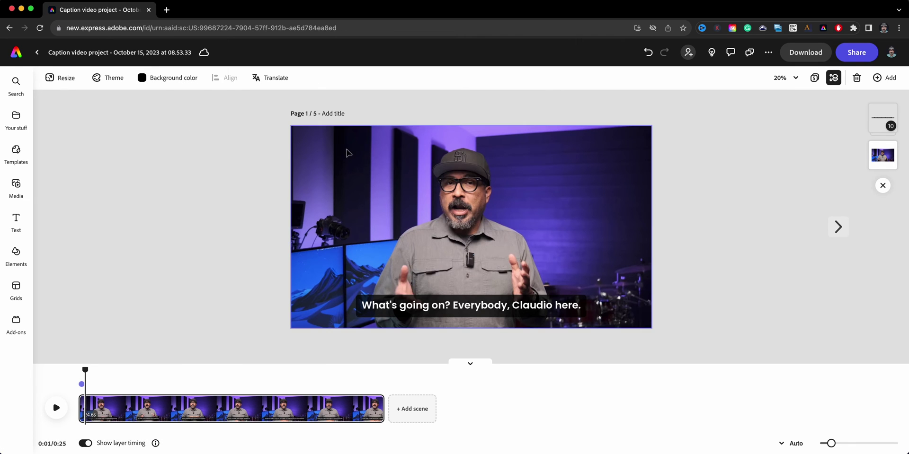
Mute page 1's video and play the captioned preview, pausing at 0:05
click(366, 233)
click(76, 241)
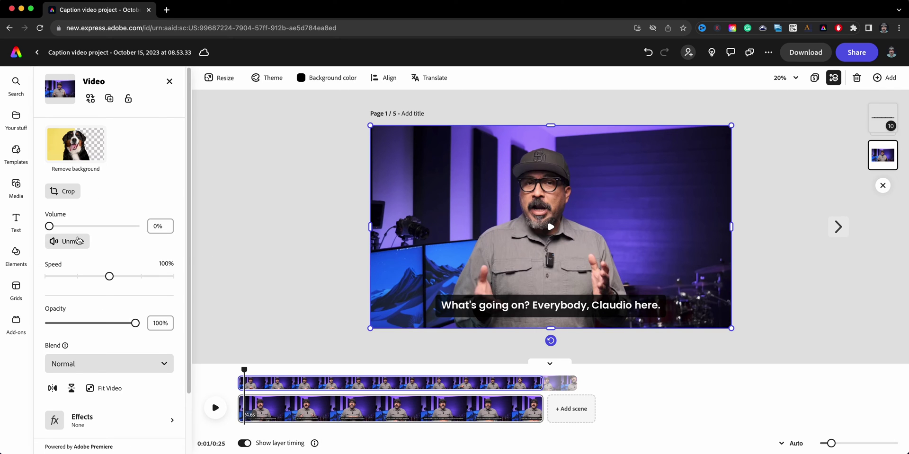
click(216, 411)
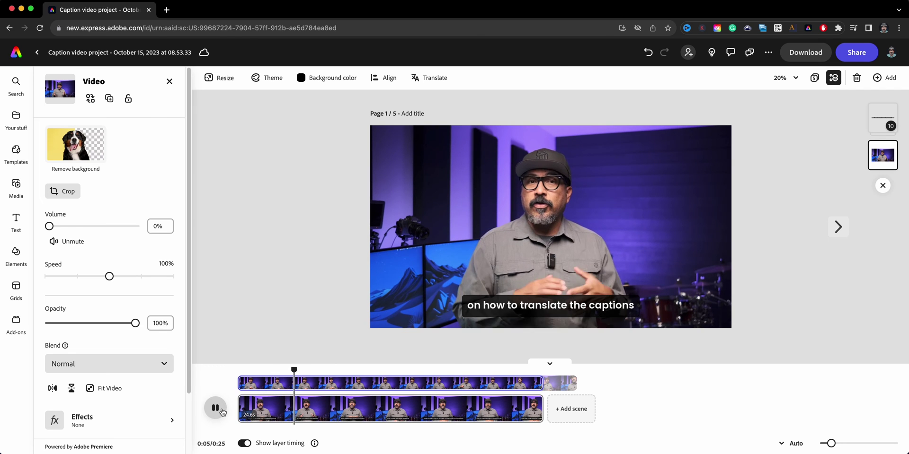
click(221, 414)
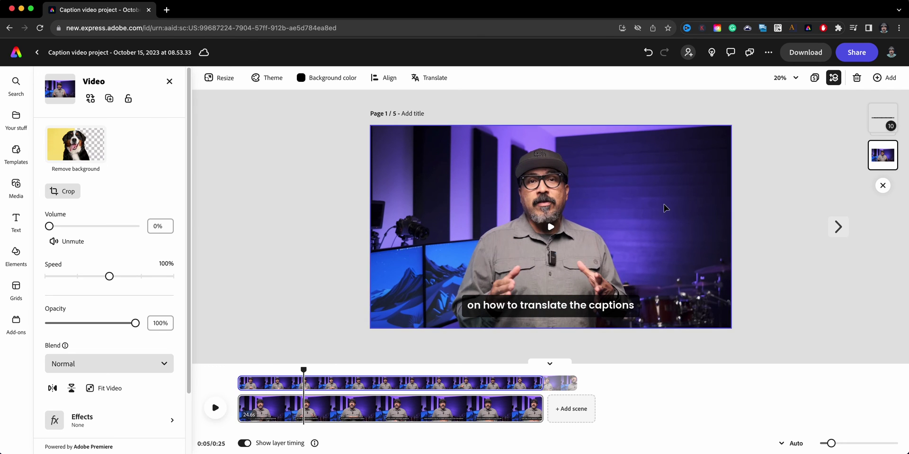
On the Spanish page, mute the video and preview it until 0:09
click(838, 227)
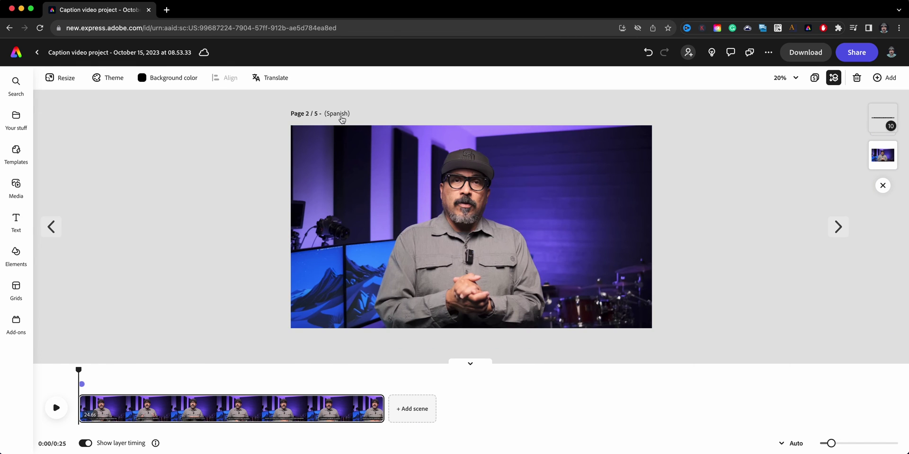
click(343, 142)
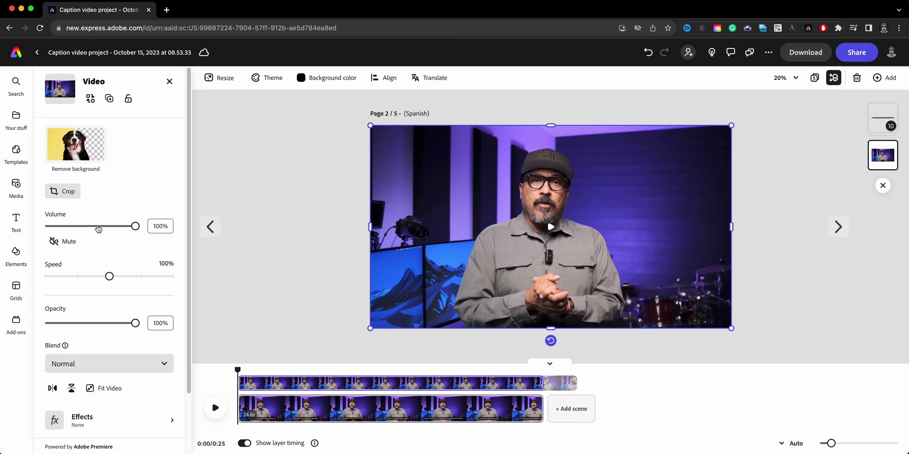
click(65, 242)
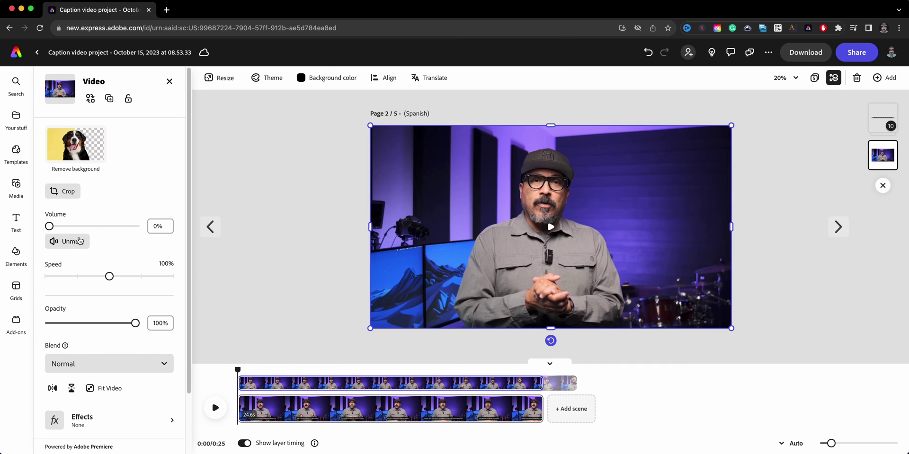
click(168, 81)
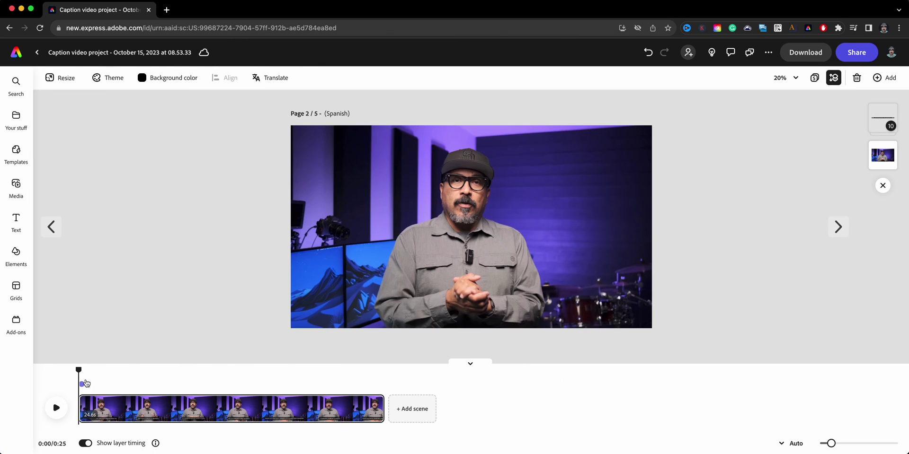
click(53, 401)
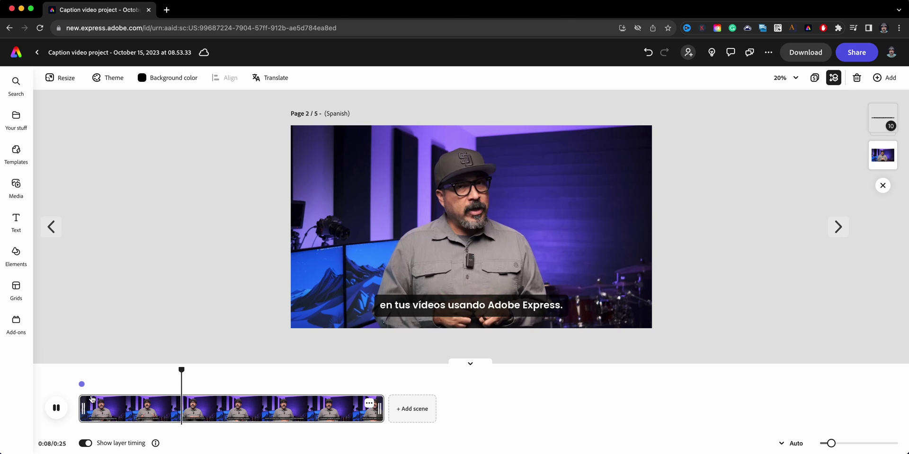
click(56, 408)
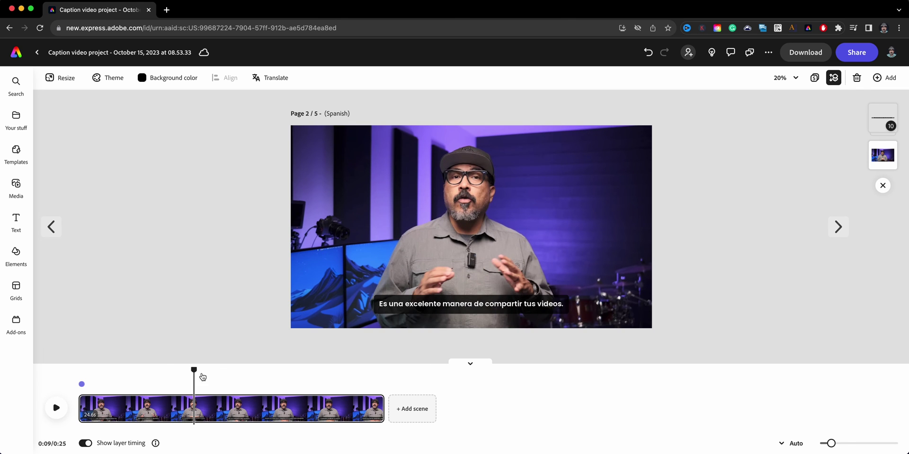
Open the Spanish caption text for editing, then move to the Croatian page
click(455, 306)
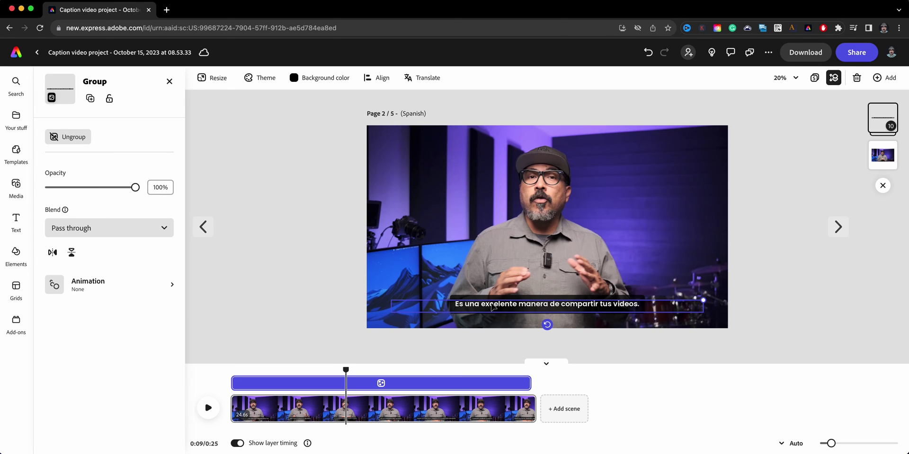
double_click(494, 307)
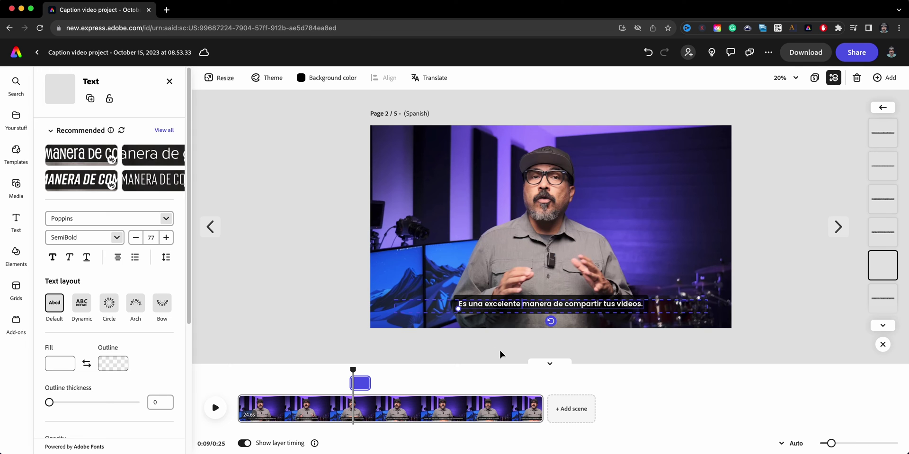
click(838, 228)
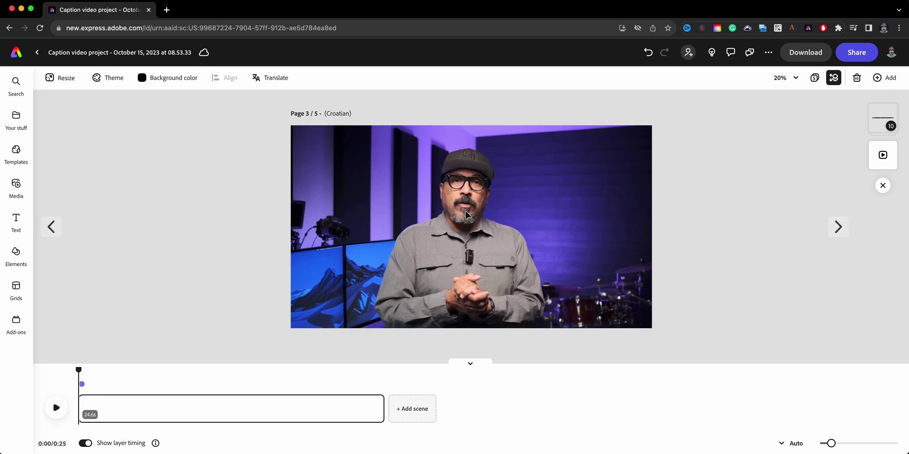
Check the Croatian page's captions from 0:04 to 0:16 on the timeline
click(126, 371)
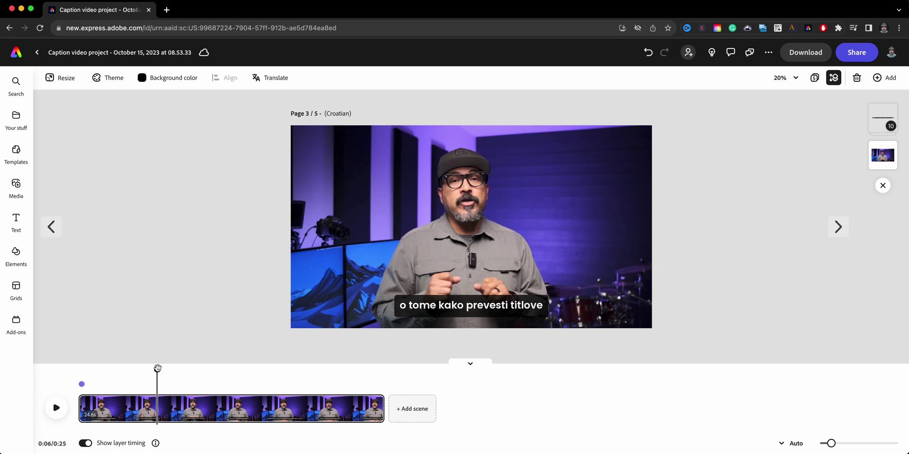
click(186, 372)
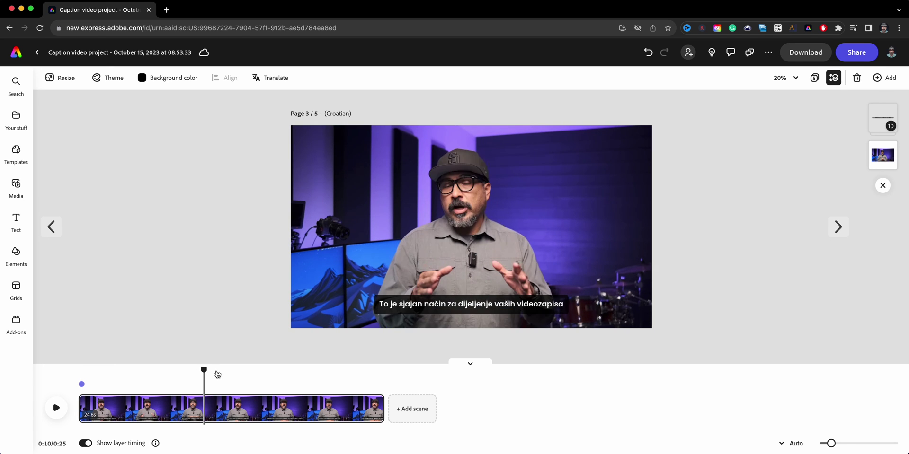
click(220, 372)
click(245, 372)
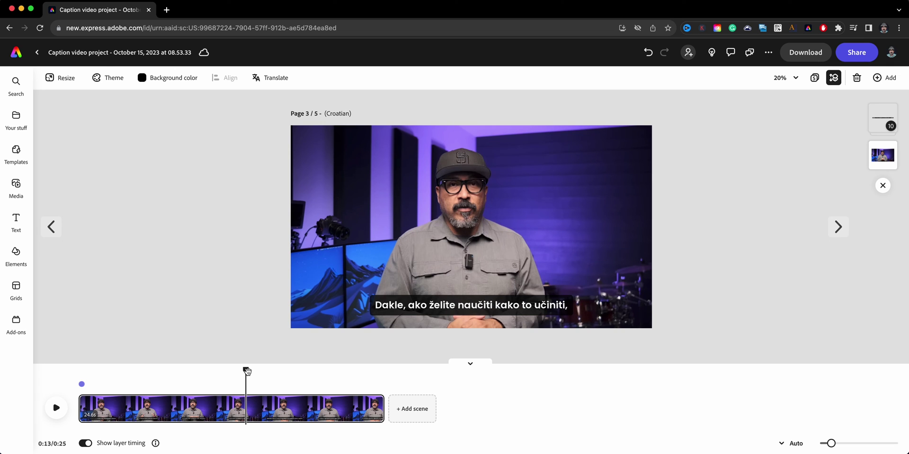
click(283, 370)
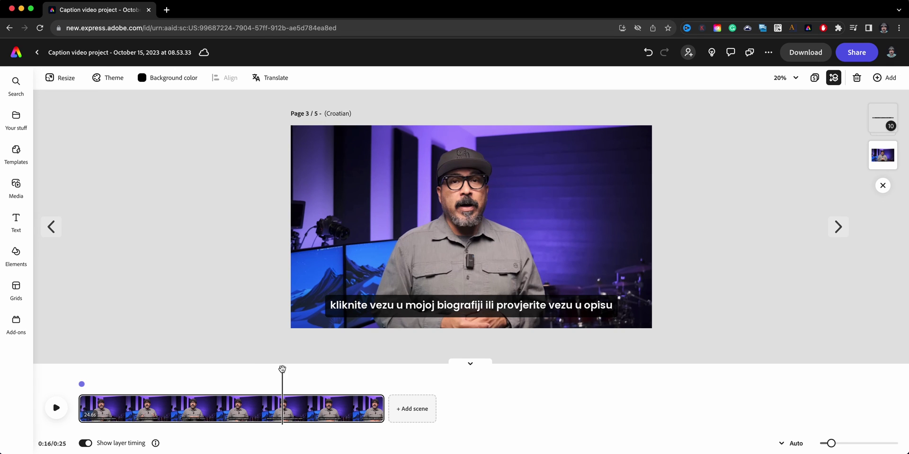
On the Portuguese page, check its captions from 0:03 to 0:07
click(837, 228)
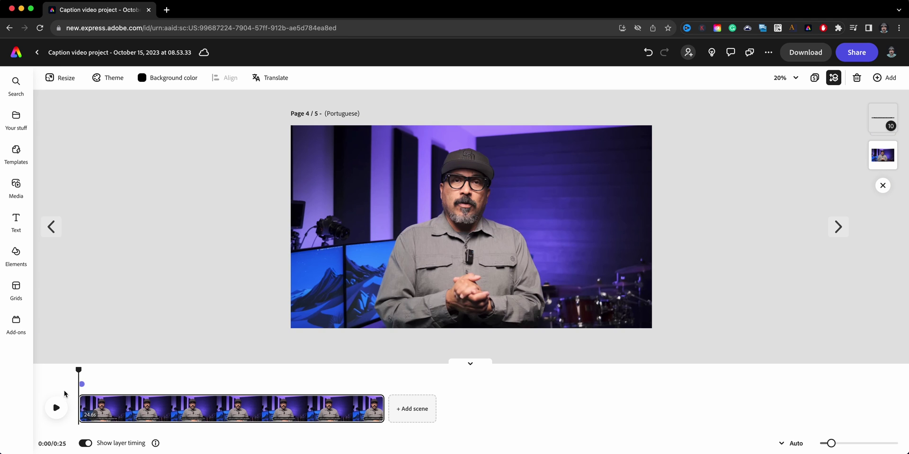
click(119, 370)
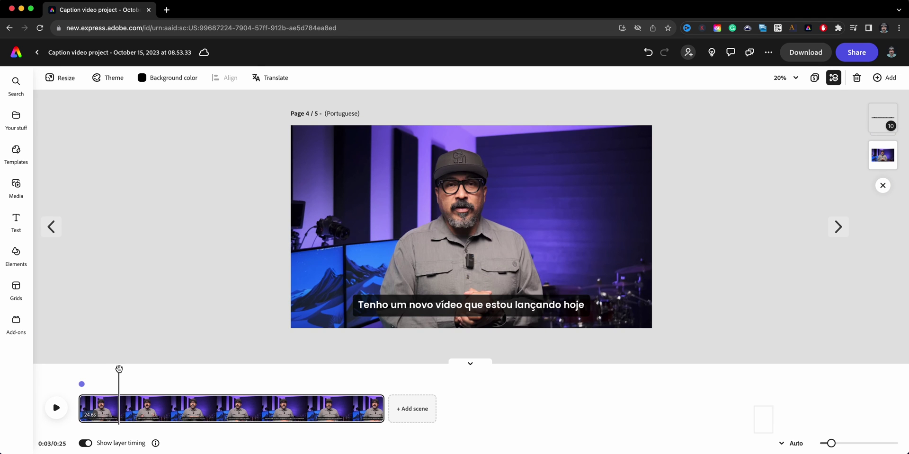
click(129, 371)
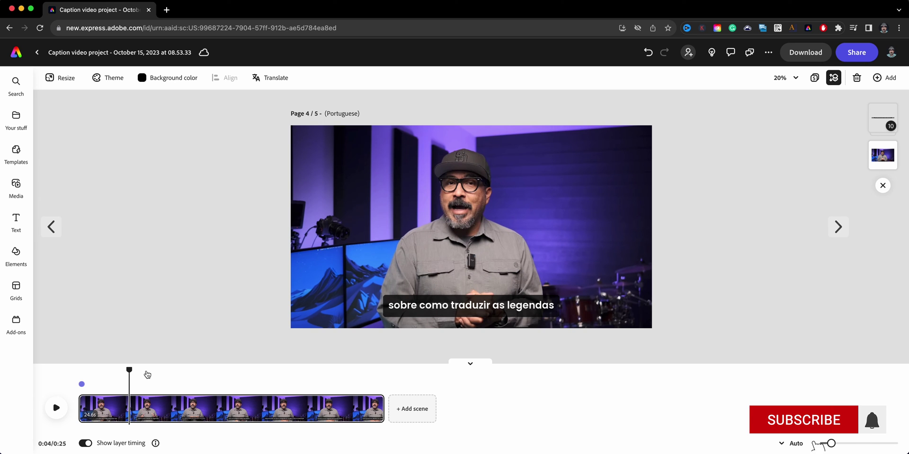
click(167, 375)
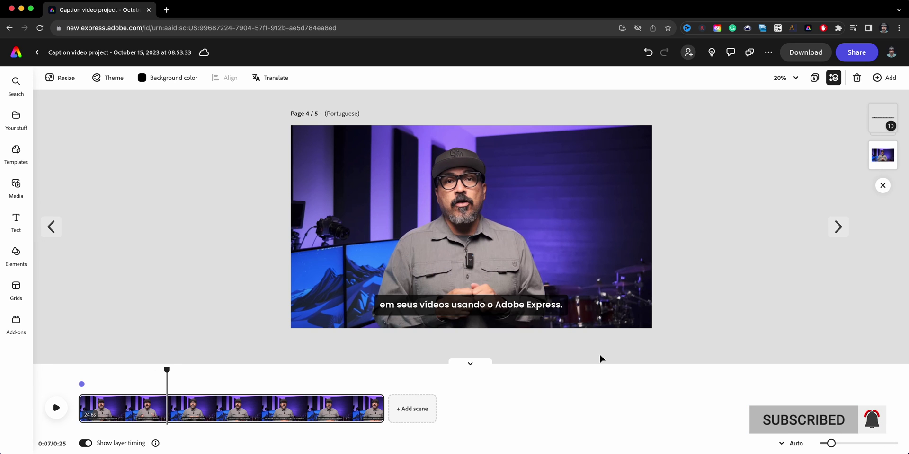
Check the Italian page's captions up to 0:10, then return to page 1 via the page grid
click(838, 227)
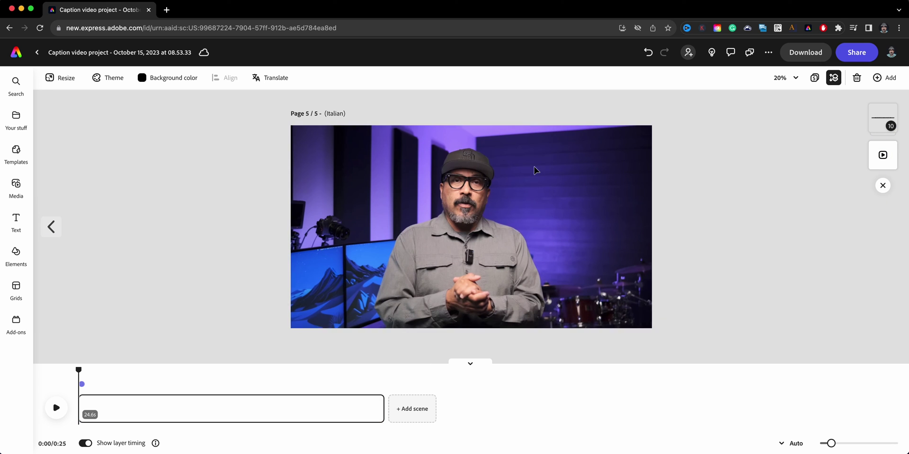
click(111, 378)
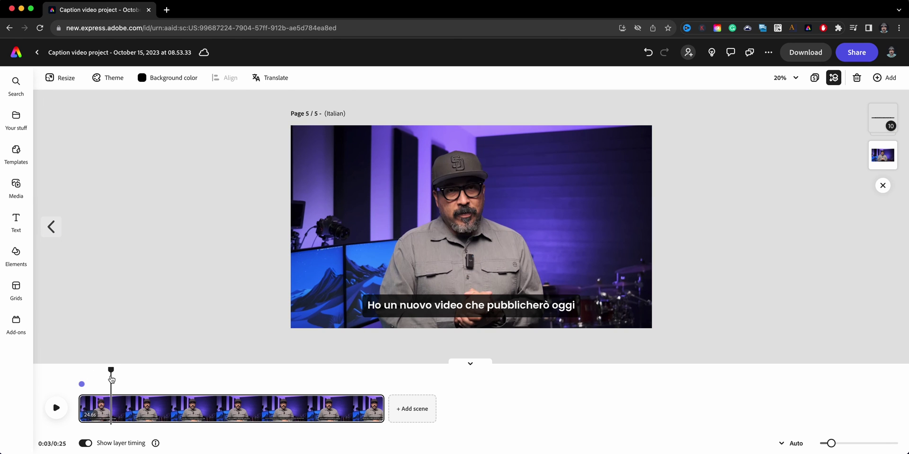
click(137, 377)
click(168, 377)
click(199, 387)
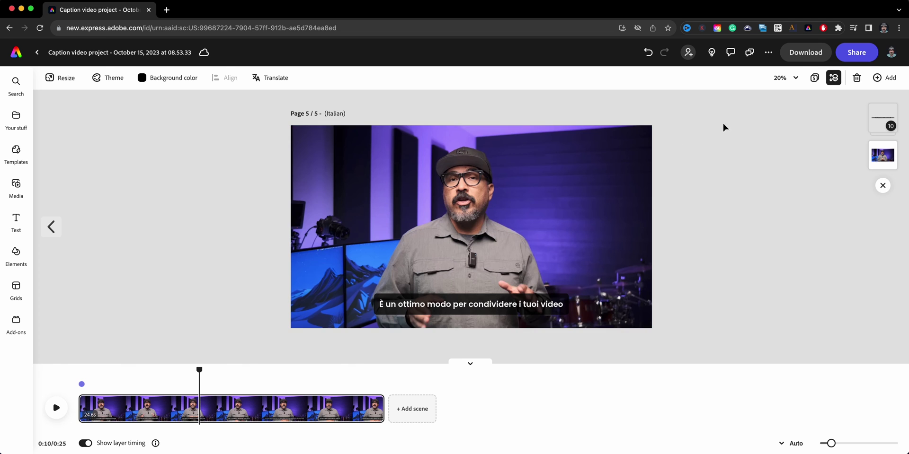
click(819, 82)
click(226, 145)
double_click(226, 146)
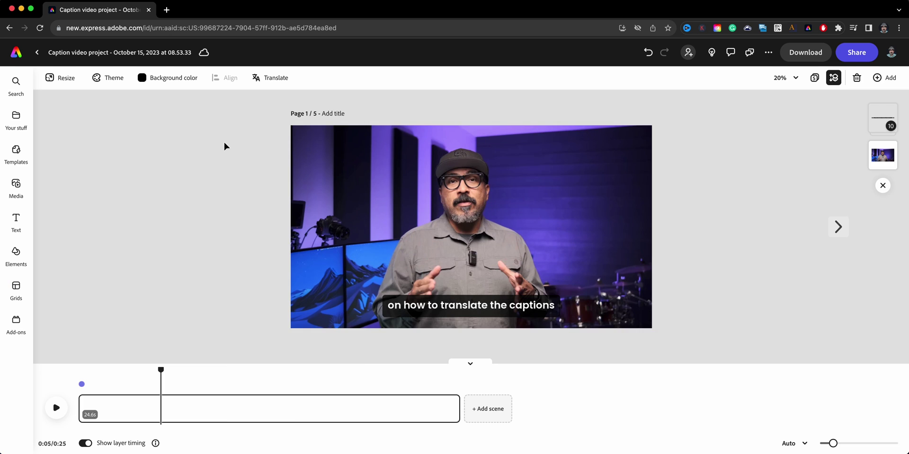
In the Download settings, choose All pages with MP4 format
click(790, 59)
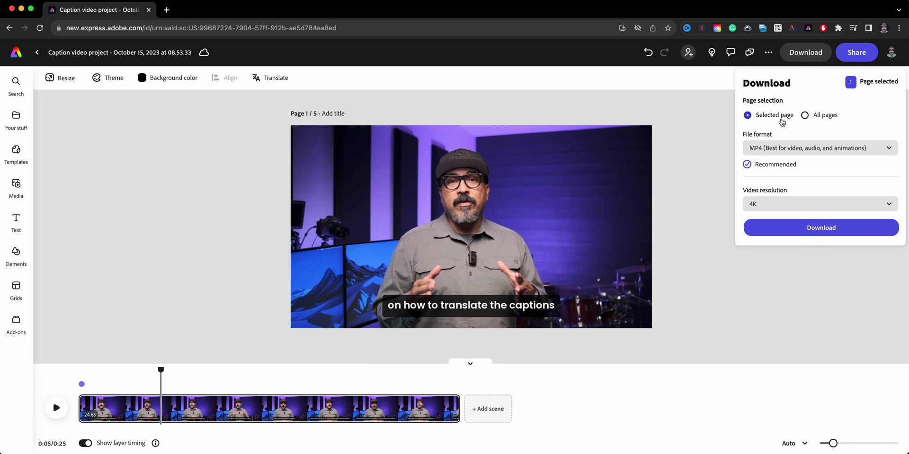
click(805, 116)
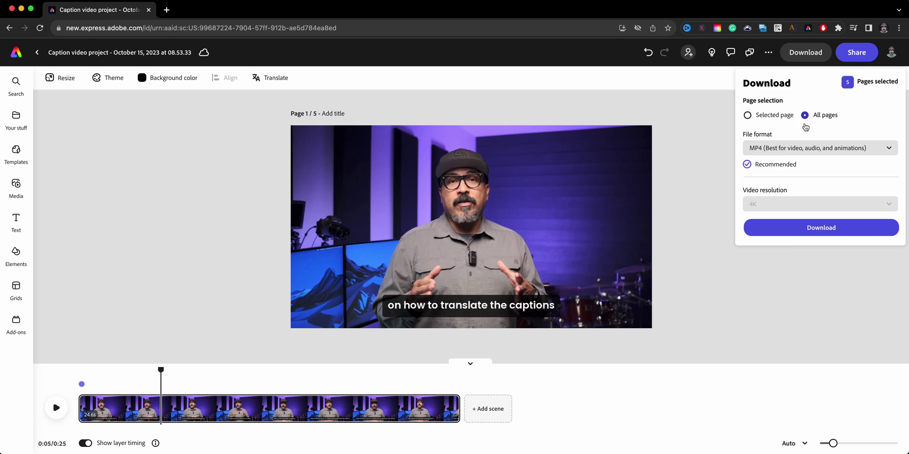